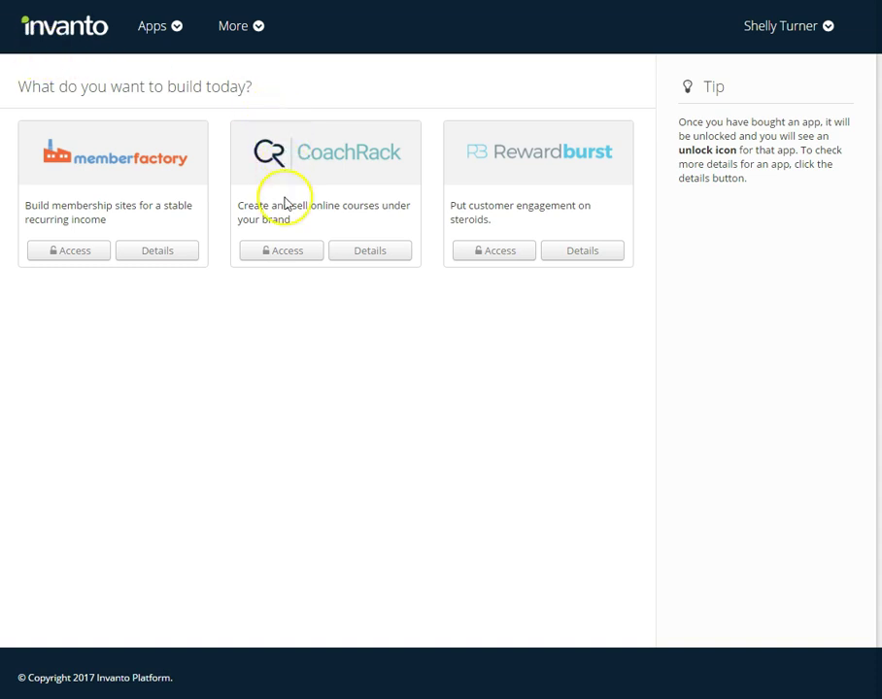
Open the CoachRack course list and start a new course bundle in the Bundle Wizard
click(287, 253)
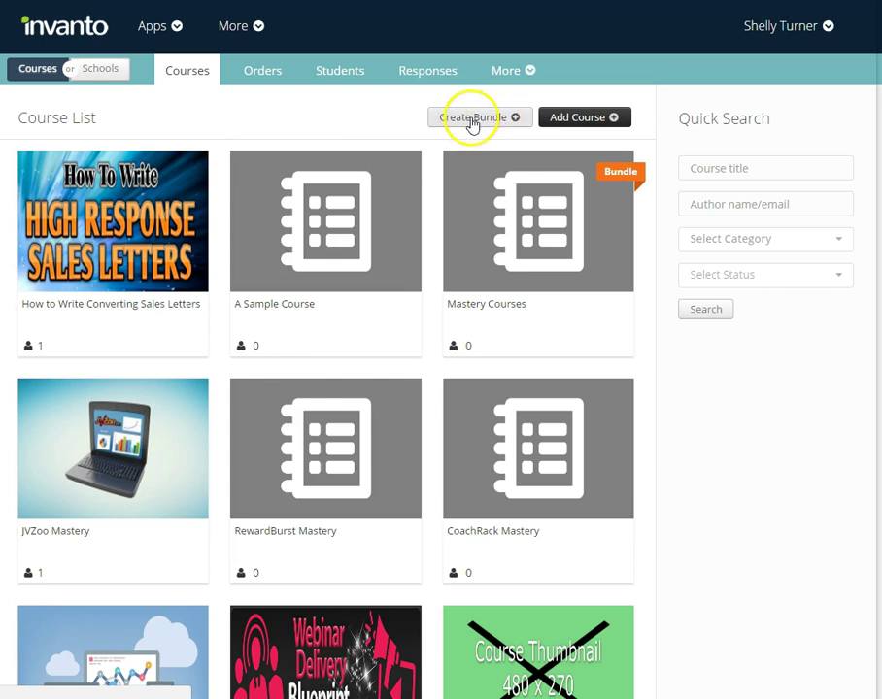
mouse_move(484, 250)
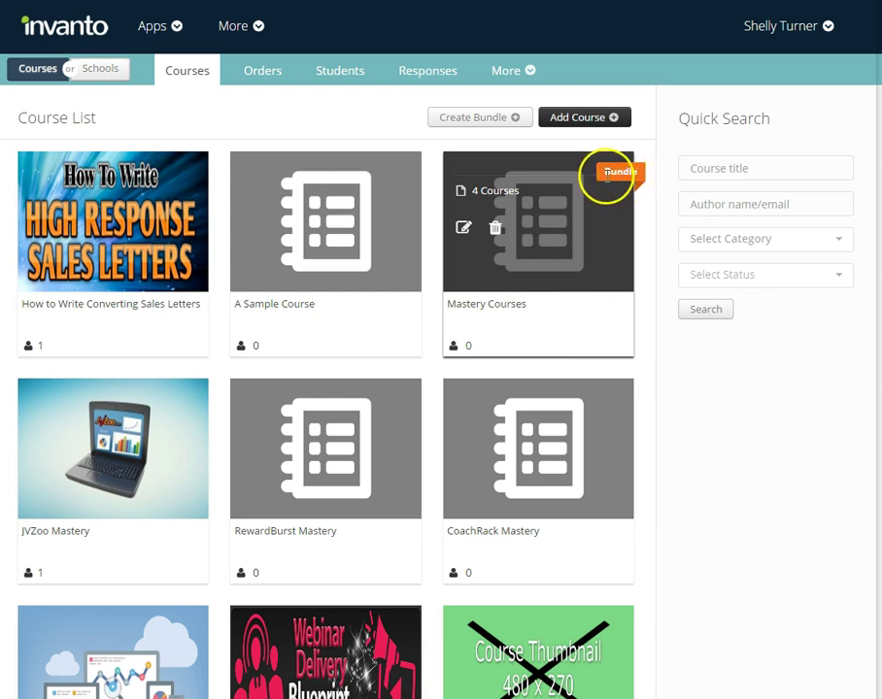
click(489, 122)
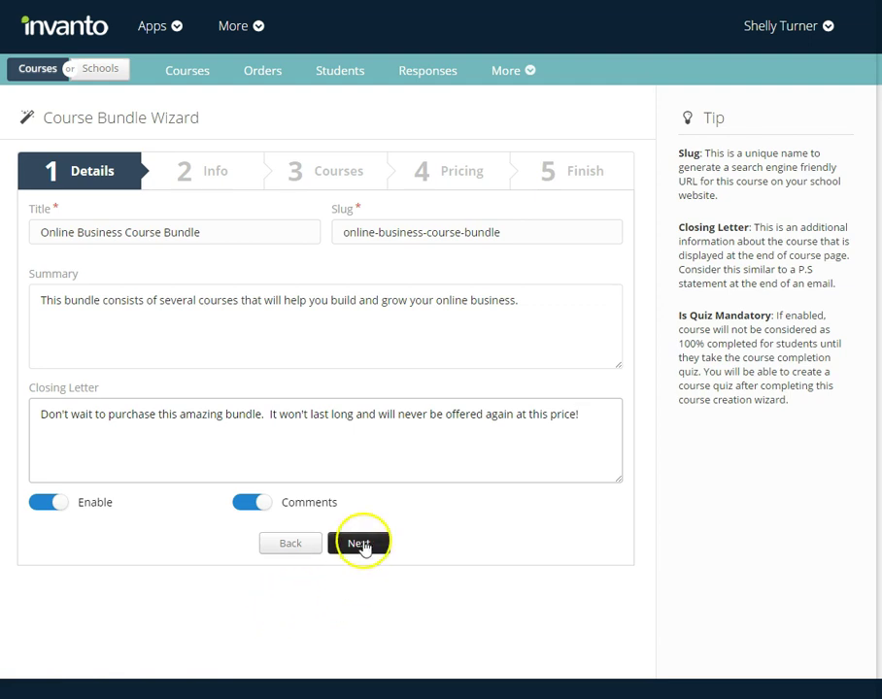
Give the bundle the categories Sales Letters and Sales on the info step, then continue to Courses
click(359, 544)
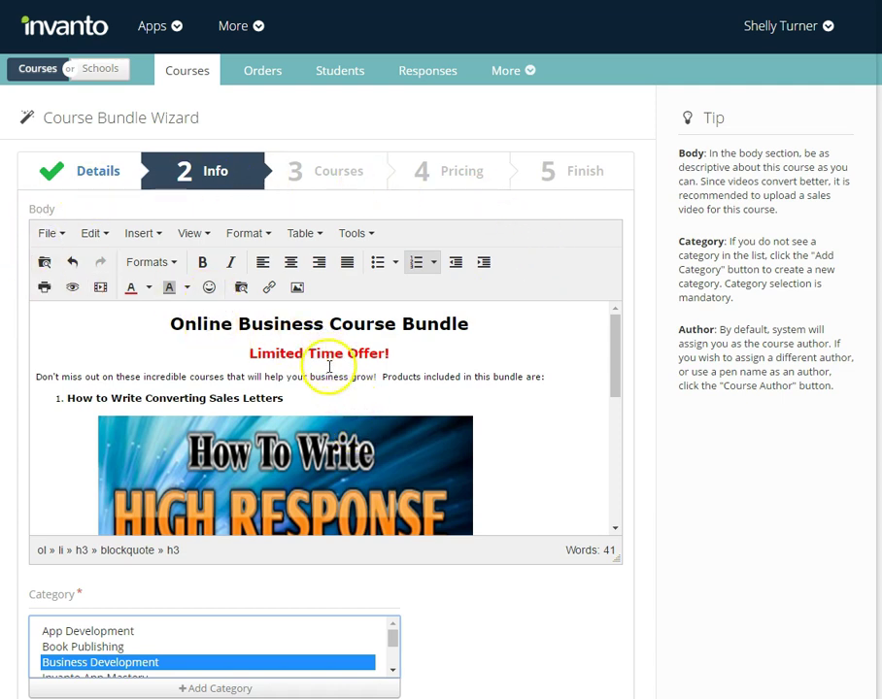
scroll(392, 409, down, 2)
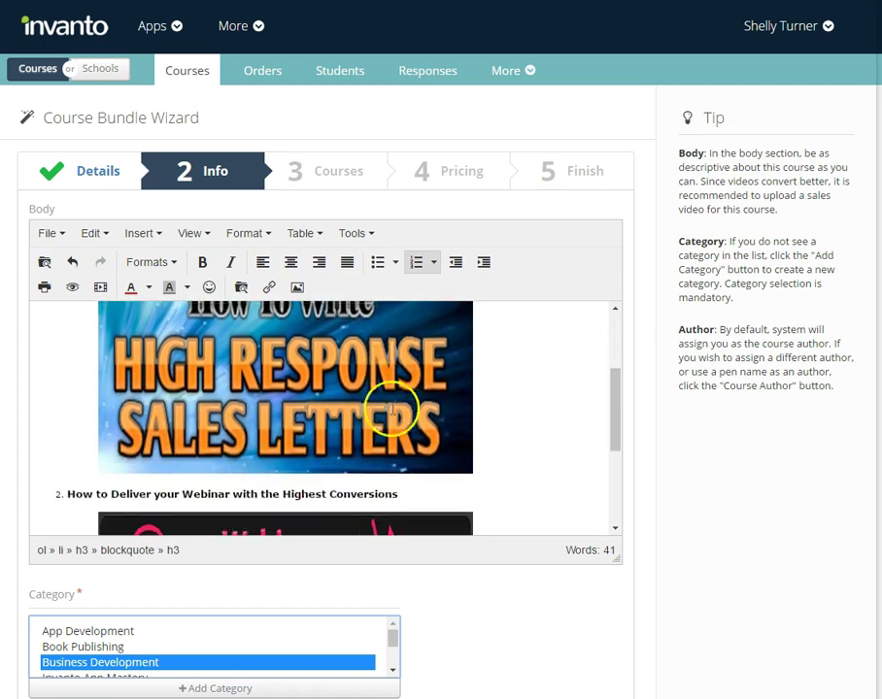
scroll(392, 408, down, 5)
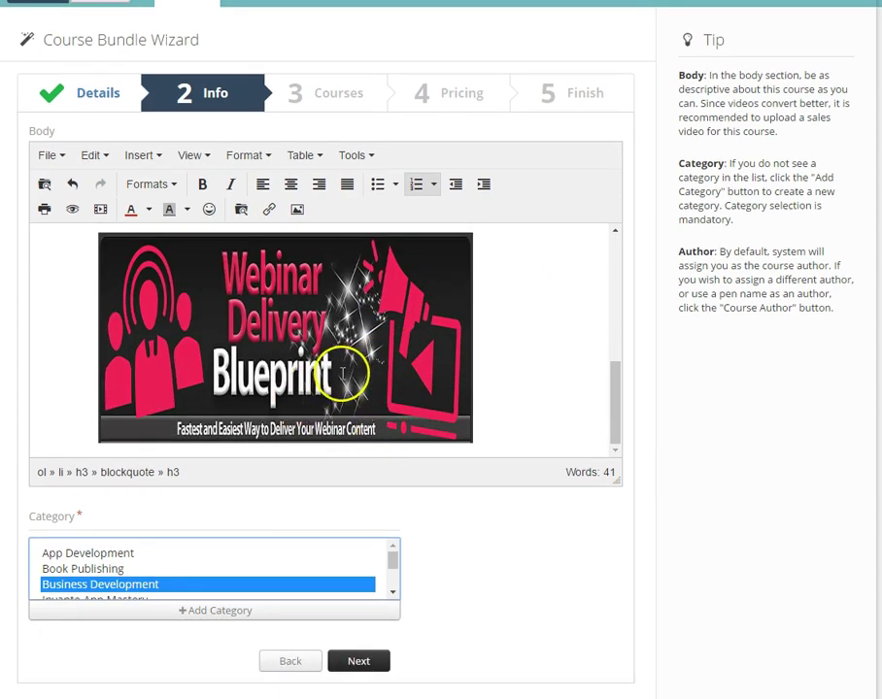
scroll(342, 374, up, 3)
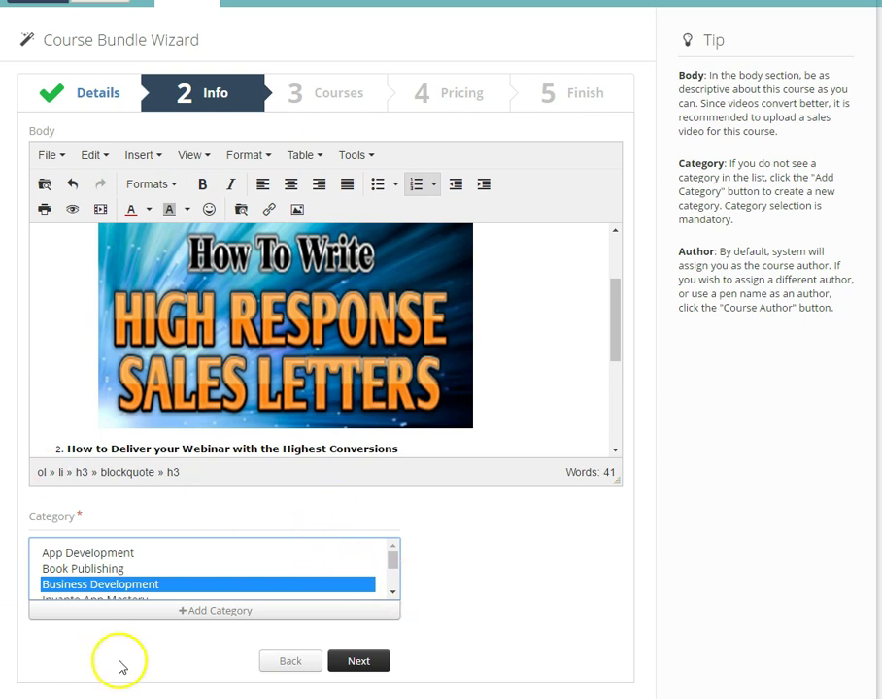
scroll(192, 574, down, 3)
click(193, 570)
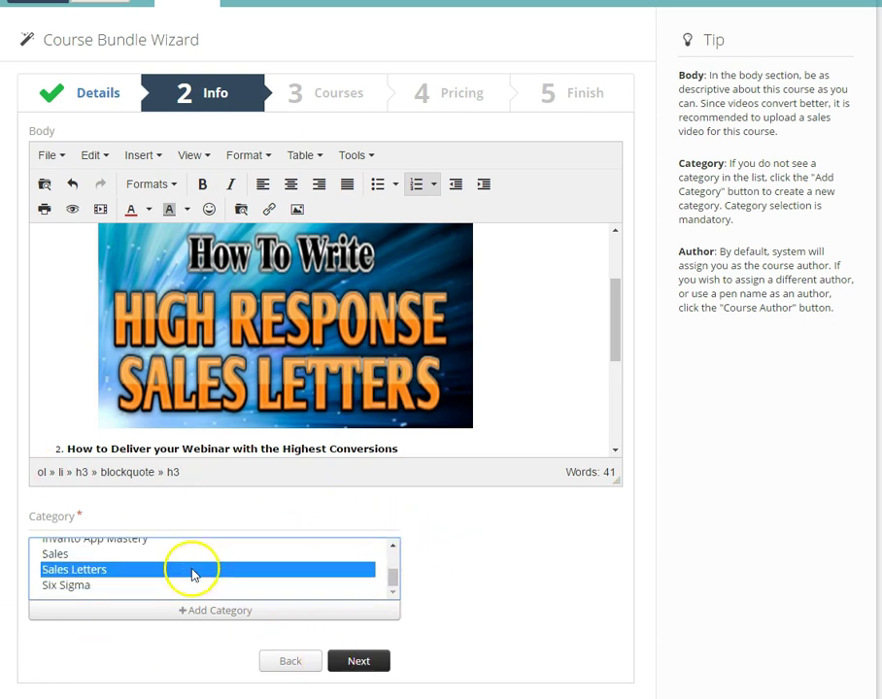
ctrl+click(64, 555)
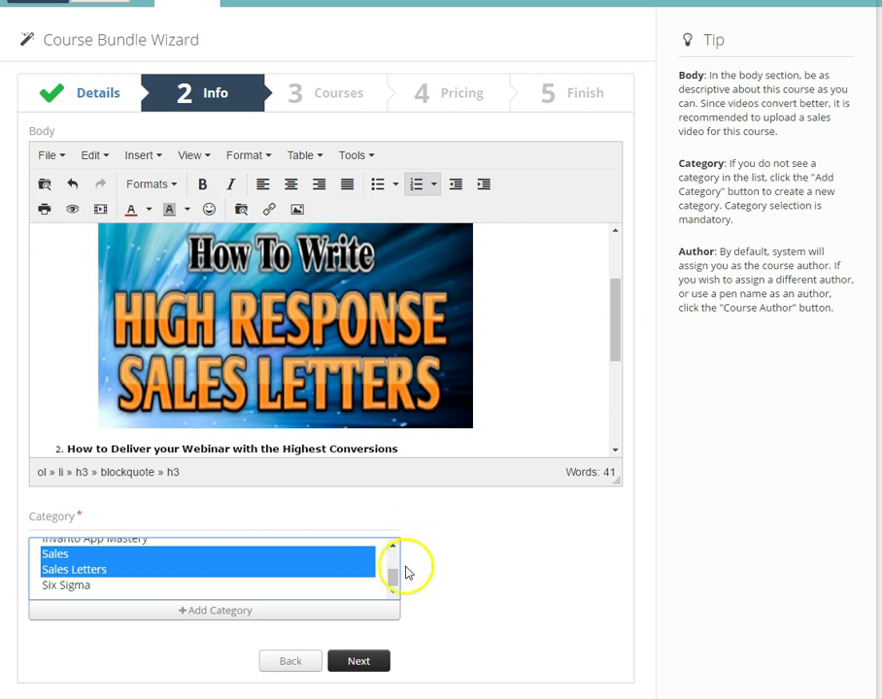
click(357, 663)
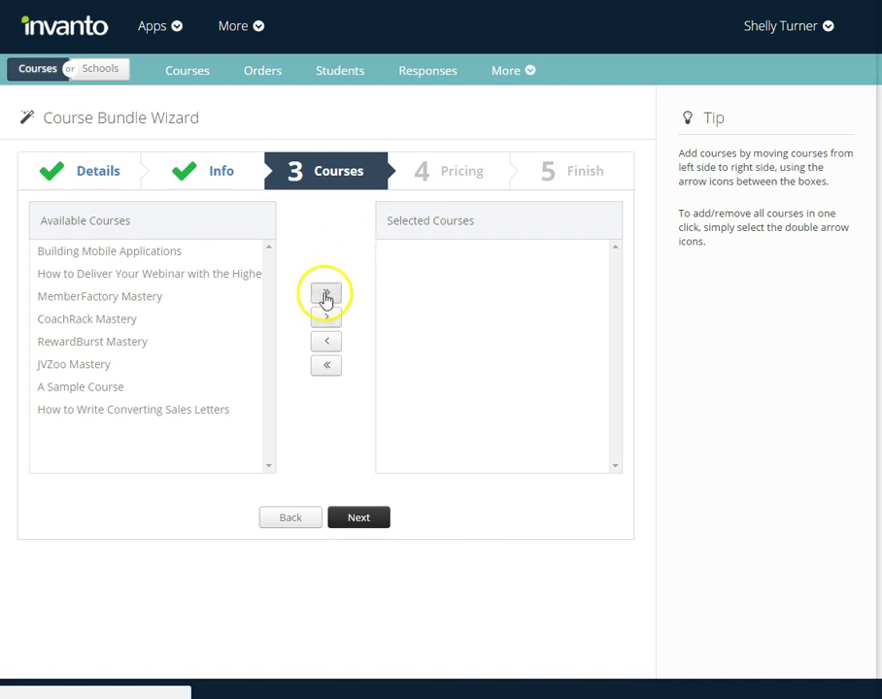
Move the webinar delivery course and How to Write Converting Sales Letters into Selected Courses
click(326, 295)
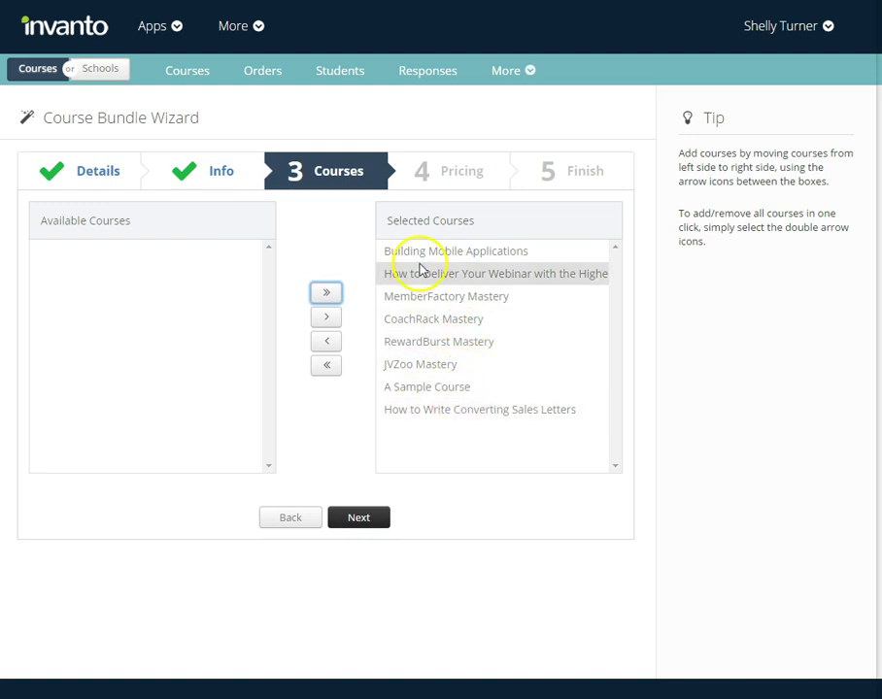
click(328, 367)
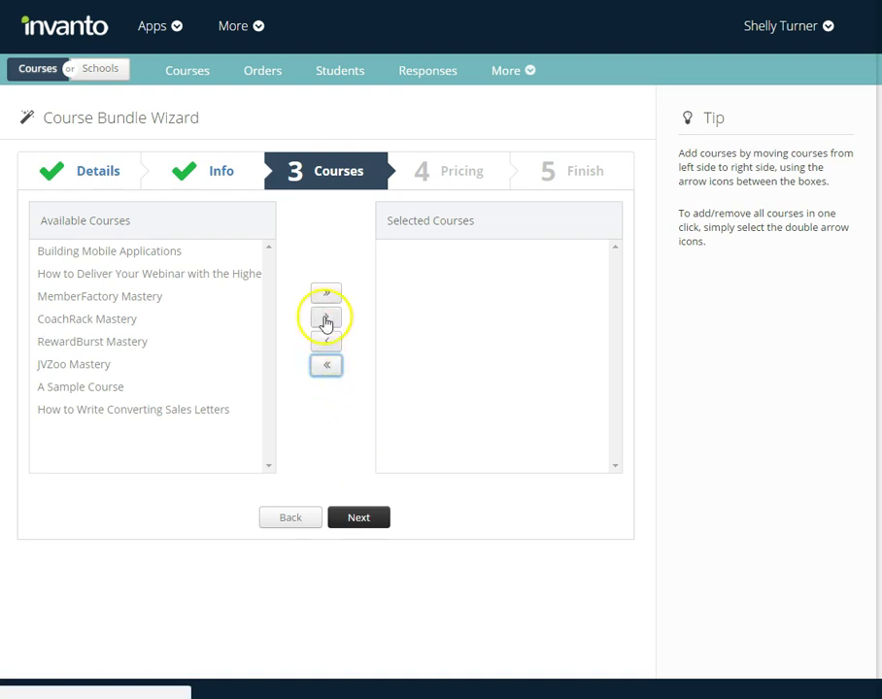
click(73, 278)
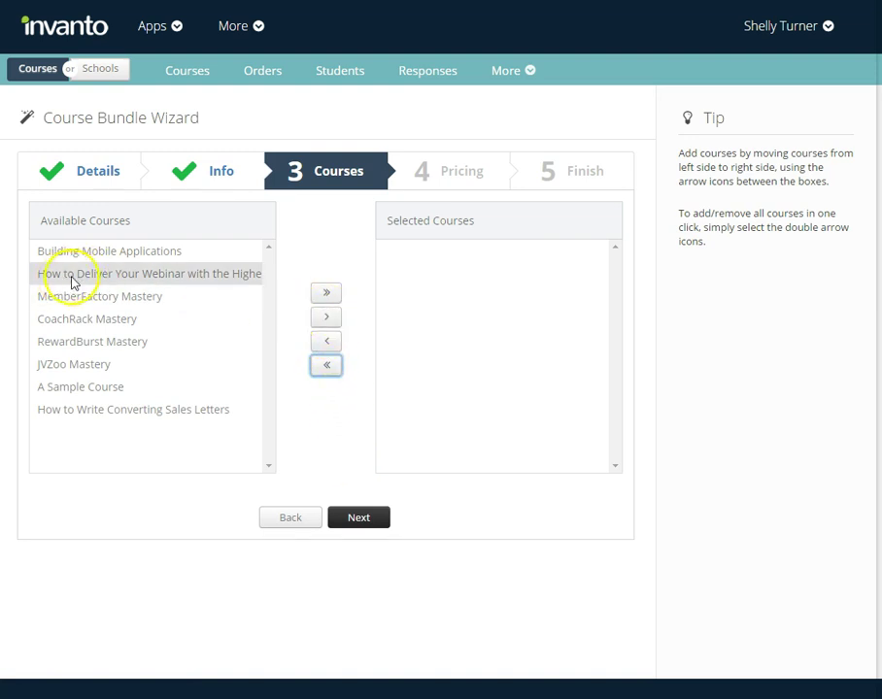
click(190, 278)
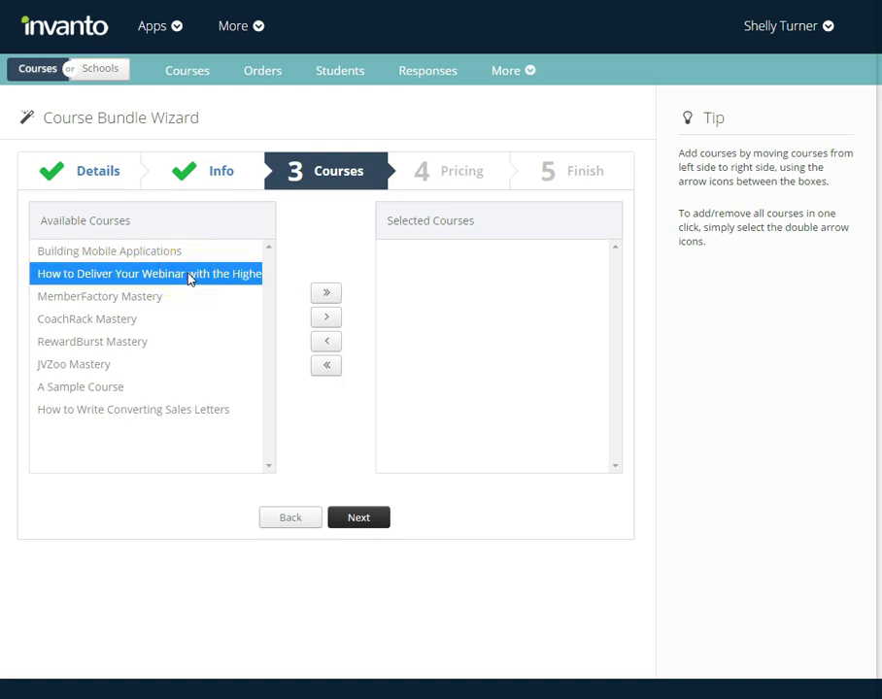
click(328, 323)
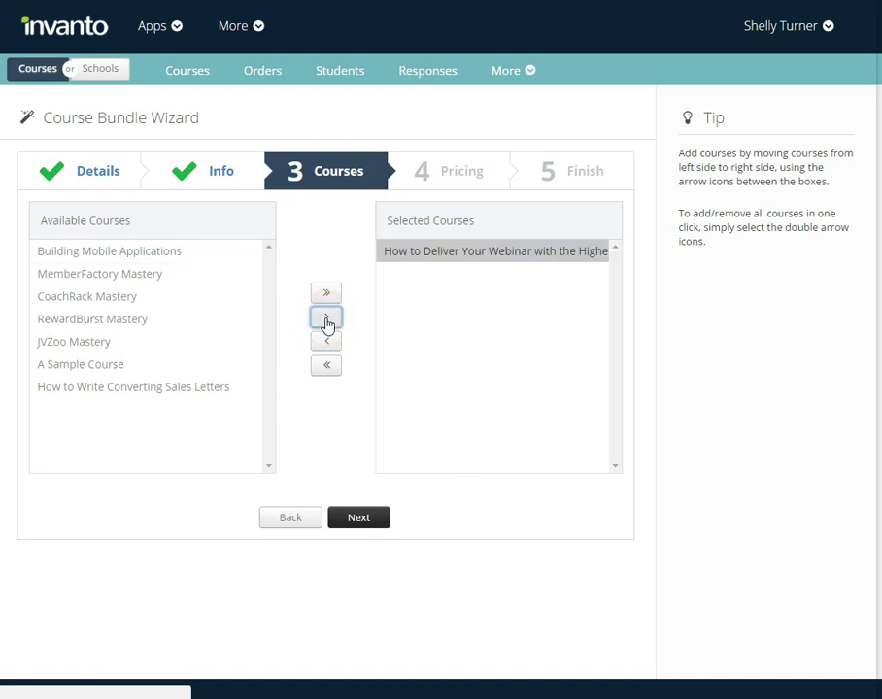
click(163, 388)
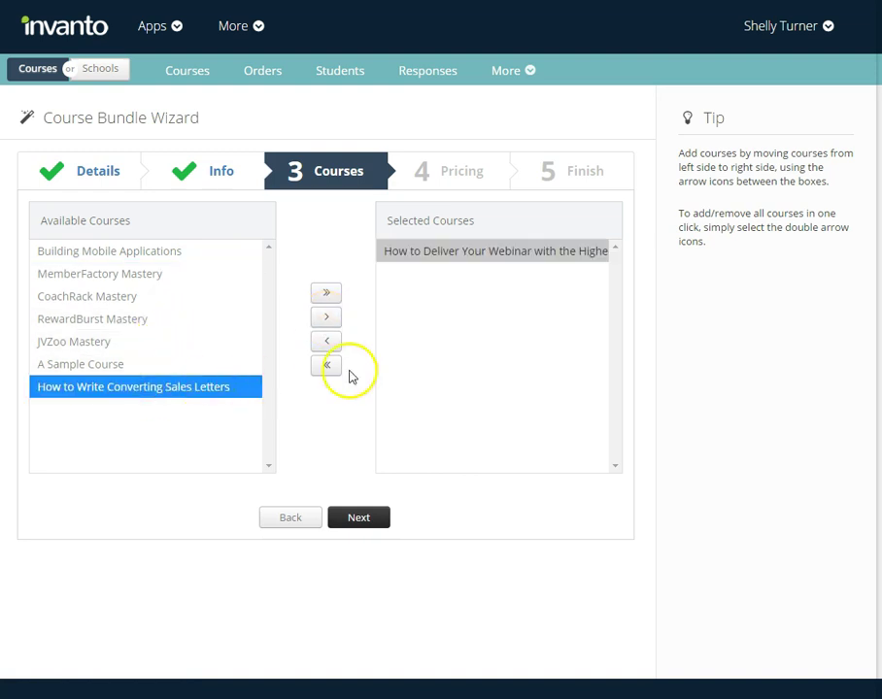
click(328, 321)
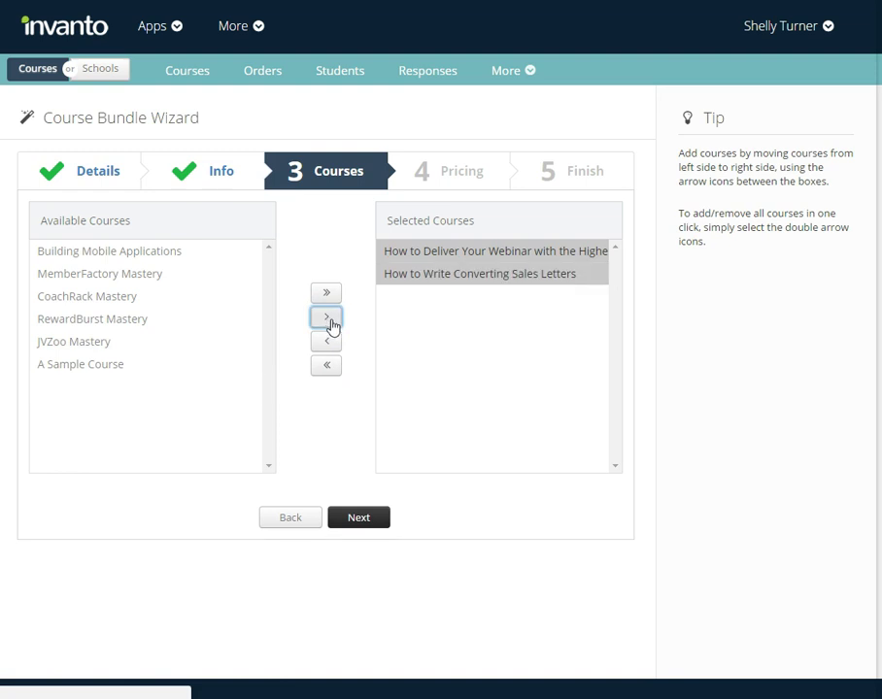
On the Pricing step, save the $24.95 Full Bundle without certificate plan
click(359, 519)
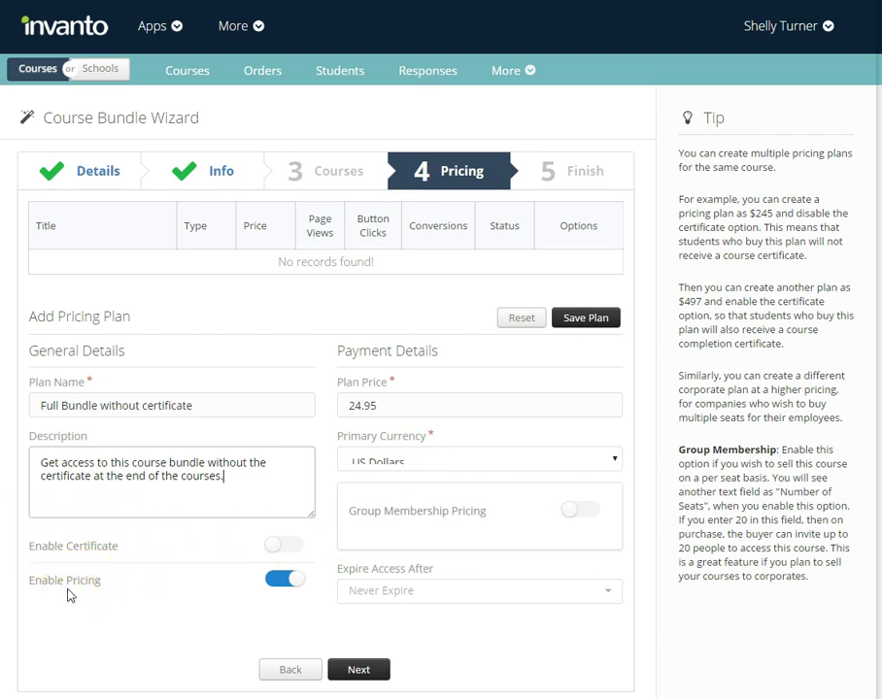
click(586, 319)
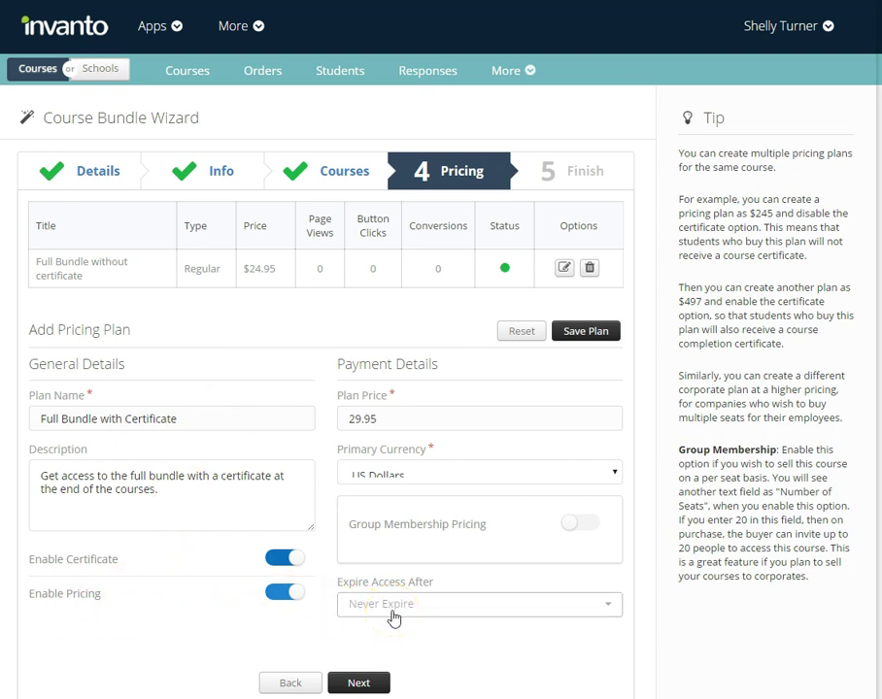
Save the $29.95 Full Bundle with Certificate plan and the $79.95 20-seat group plan
click(582, 333)
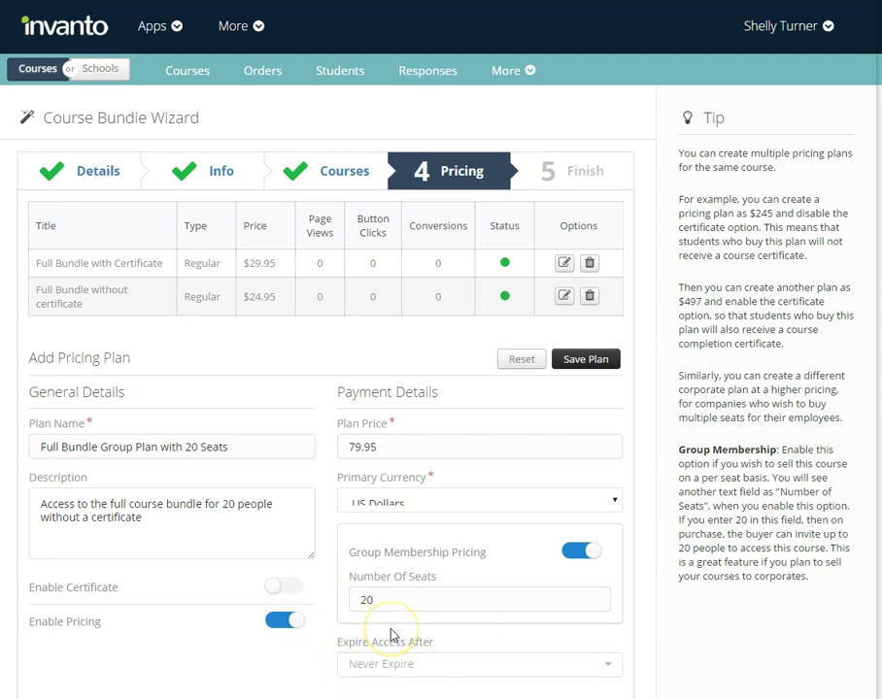
click(584, 359)
scroll(419, 508, down, 3)
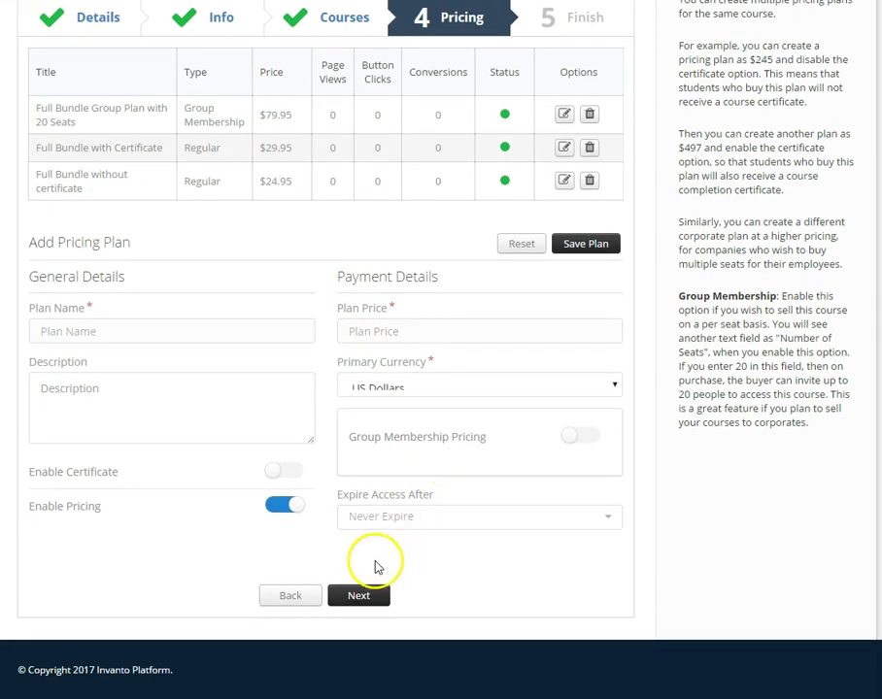
Advance to the Finish step and finish setup of the Online Business Course Bundle
click(360, 603)
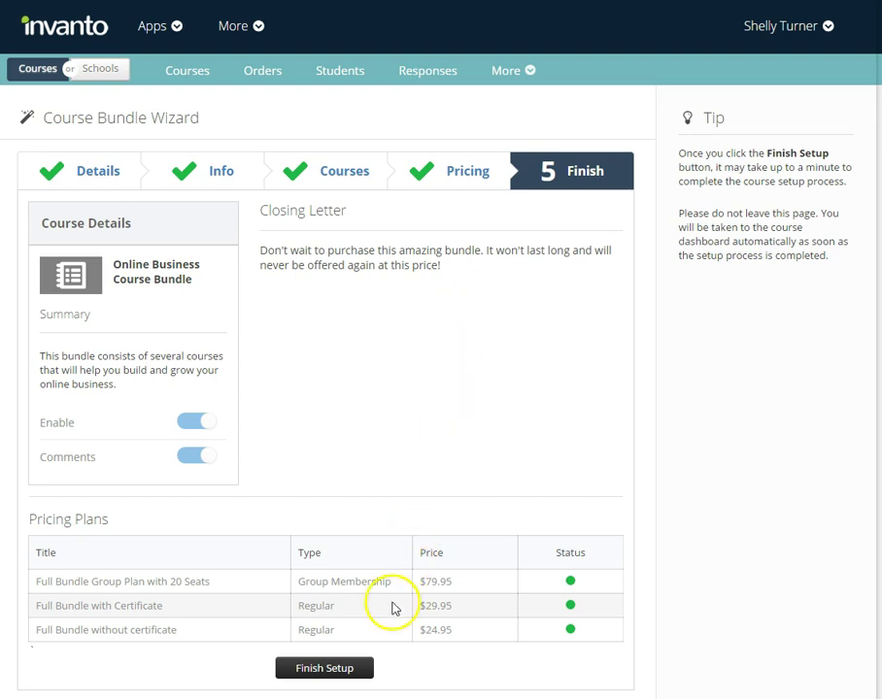
click(347, 674)
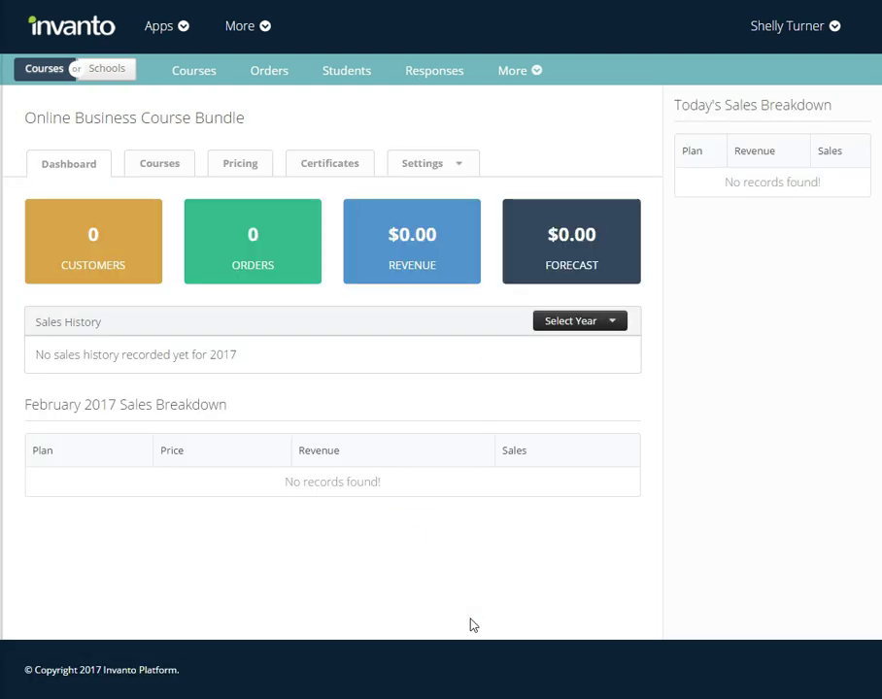
Return from the bundle dashboard to the CoachRack Course List
click(46, 70)
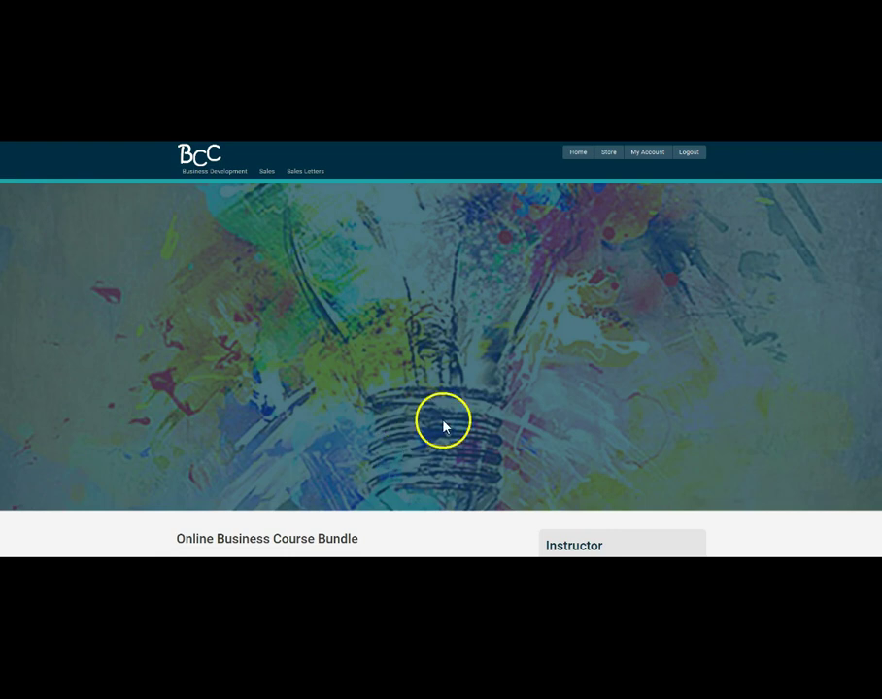
Scroll the bundle's school page through its Limited Time Offer description and two included courses
scroll(485, 379, down, 1)
scroll(504, 426, down, 4)
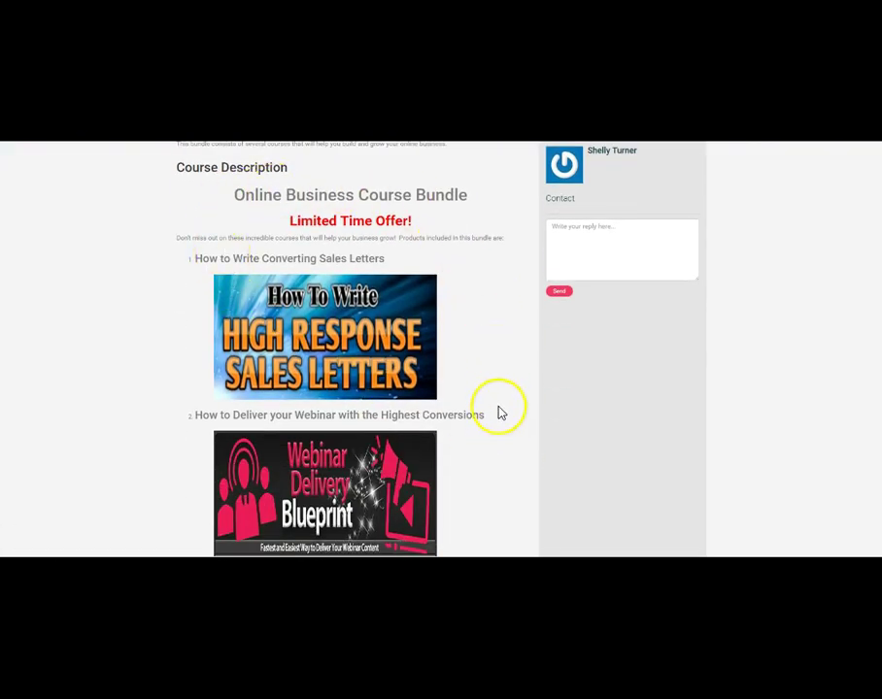
scroll(475, 442, down, 1)
scroll(475, 442, down, 4)
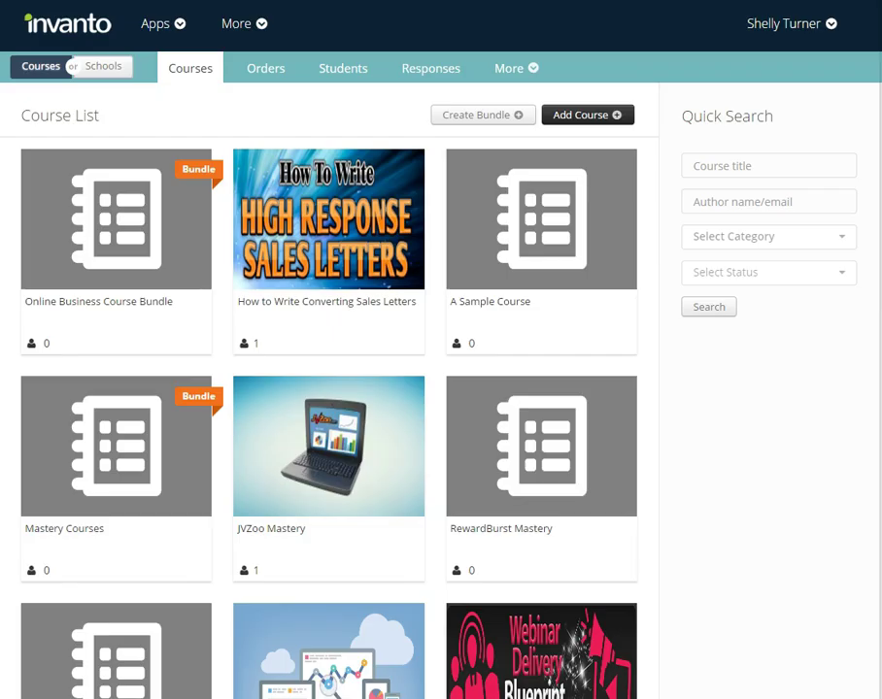
Delete the Online Business Course Bundle card from the Course List, confirming with Yes
mouse_move(132, 220)
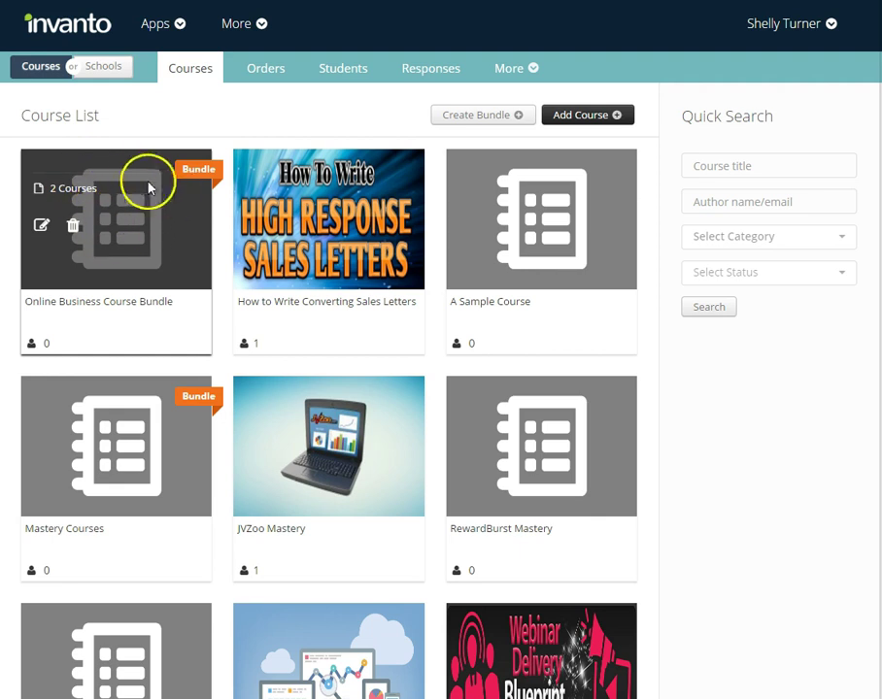
click(72, 229)
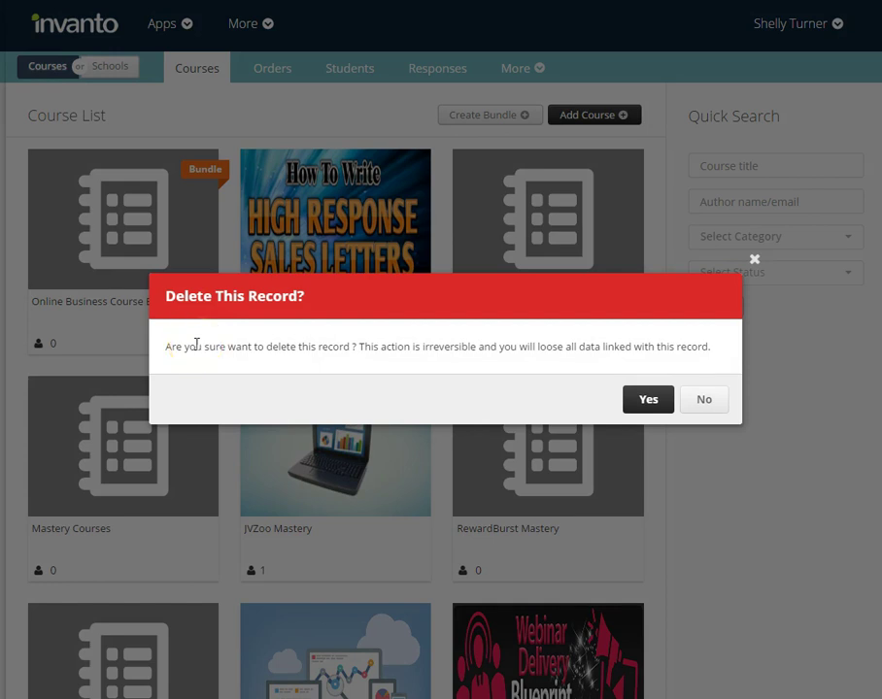
click(650, 399)
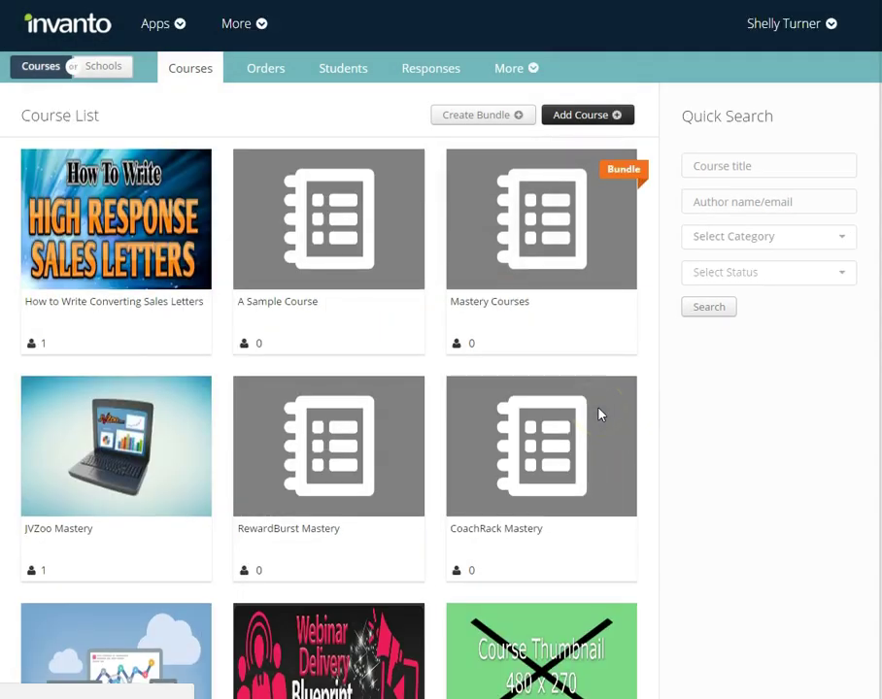